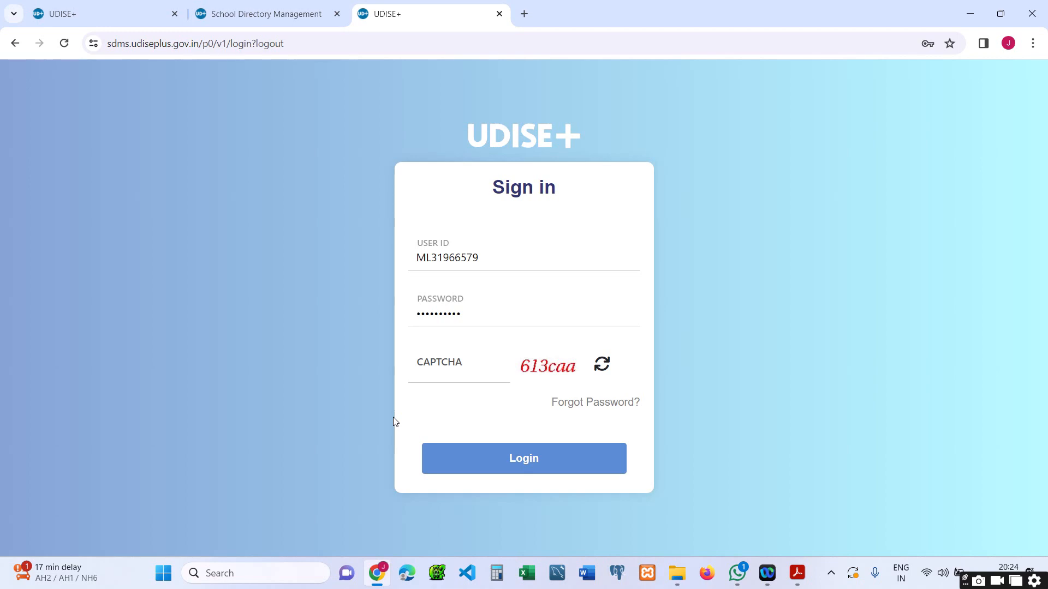
# Step: Enter the displayed captcha code and log in to UDISE+ SDMS
pyautogui.click(496, 376)
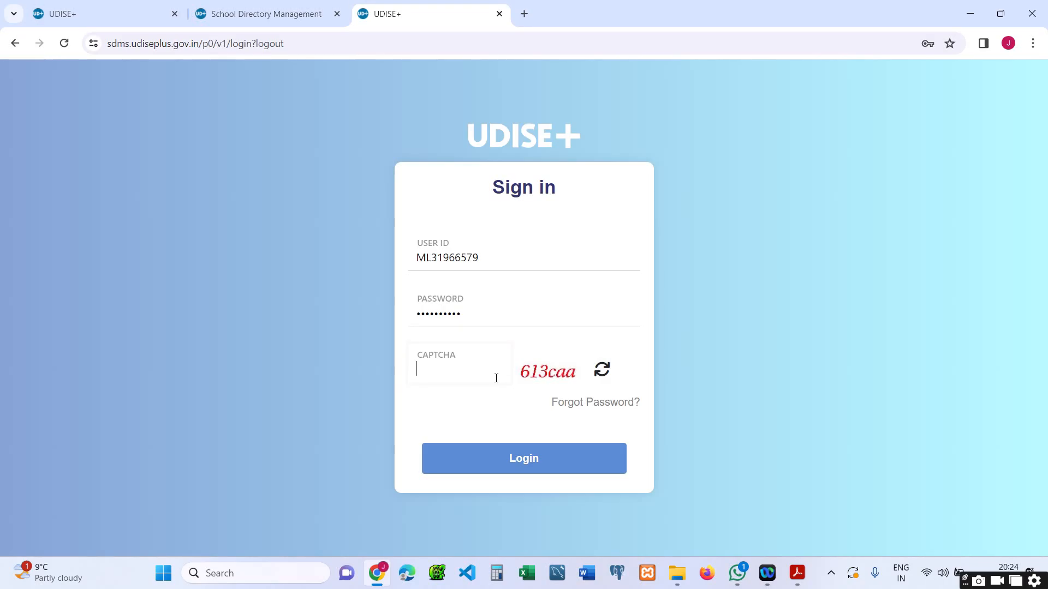
pyautogui.write('613caa')
pyautogui.click(519, 458)
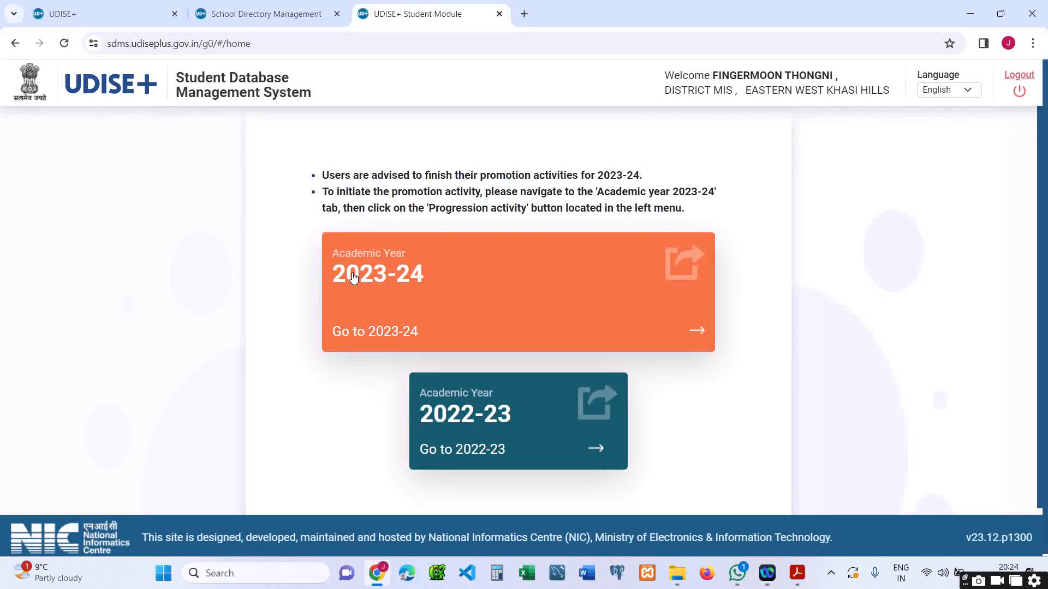
# Step: Choose academic year 2023-24, then open Student Demographic Update Module from the Admin Panel
pyautogui.click(385, 282)
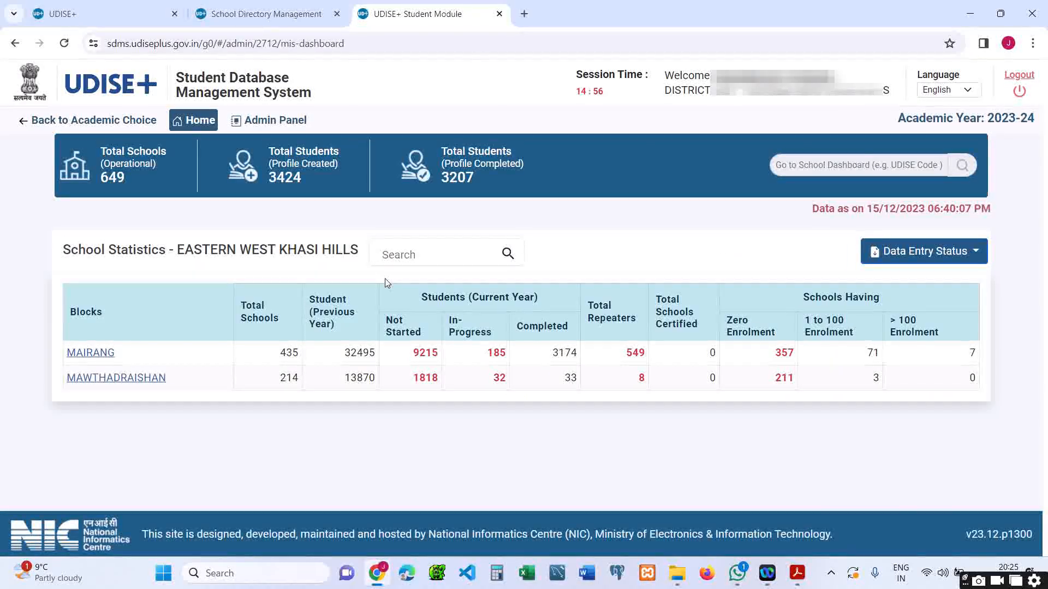
pyautogui.click(283, 123)
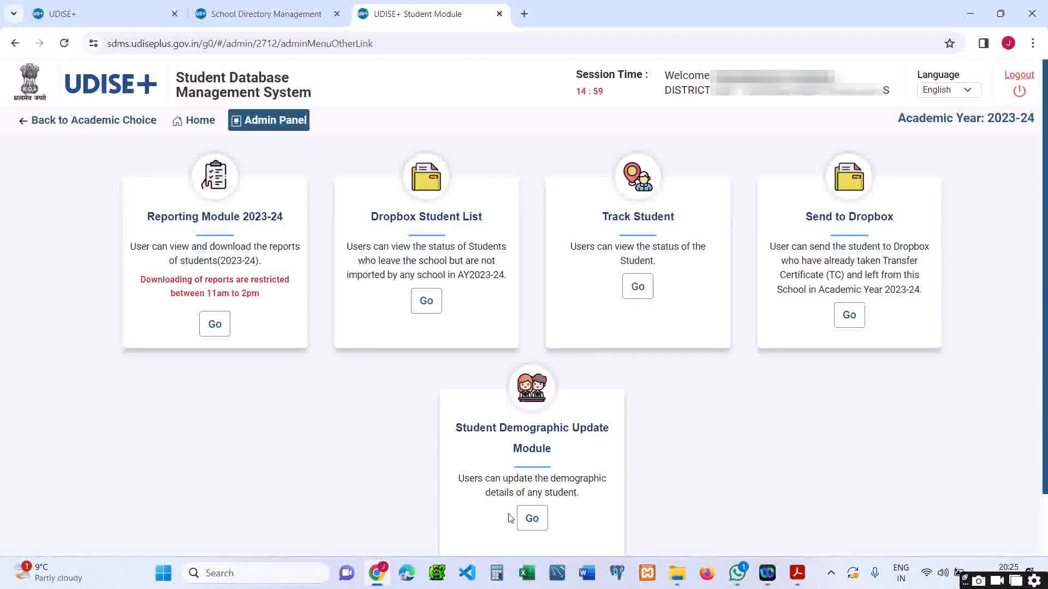
pyautogui.click(531, 525)
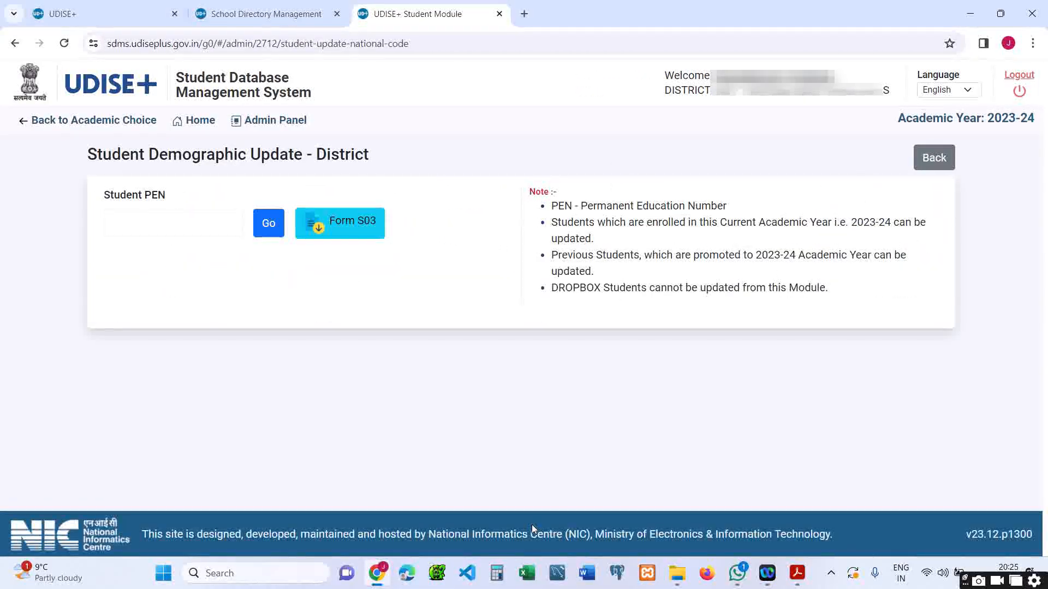
pyautogui.click(200, 228)
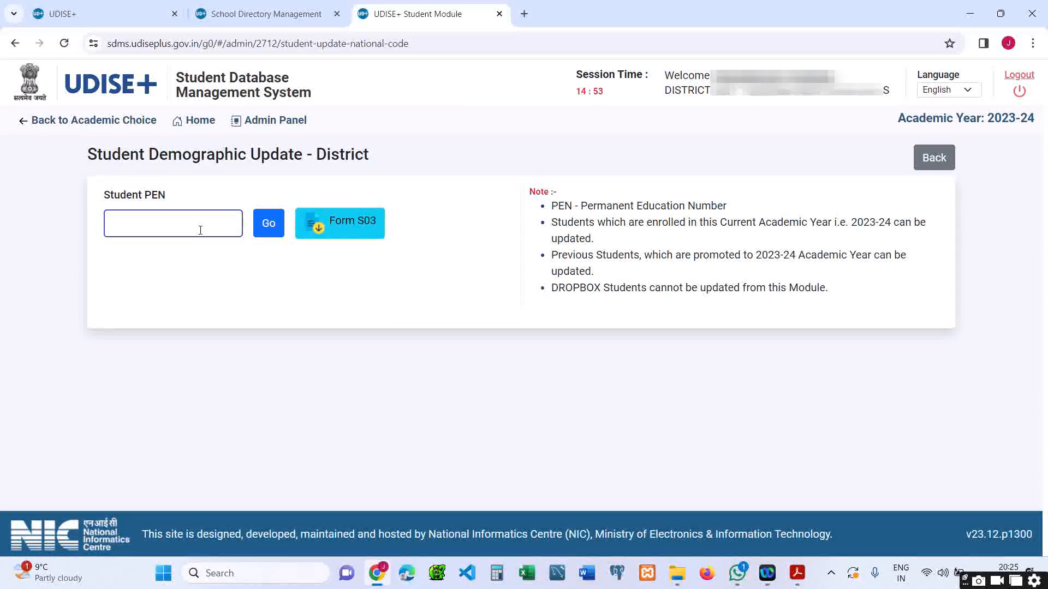
pyautogui.click(554, 209)
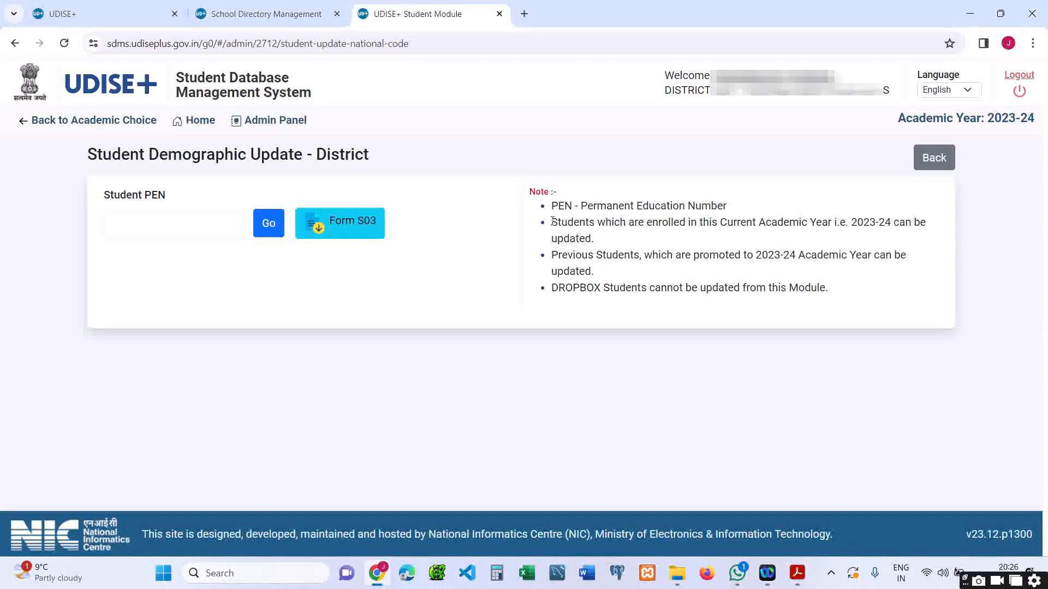
pyautogui.moveTo(585, 239); pyautogui.dragTo(598, 239)
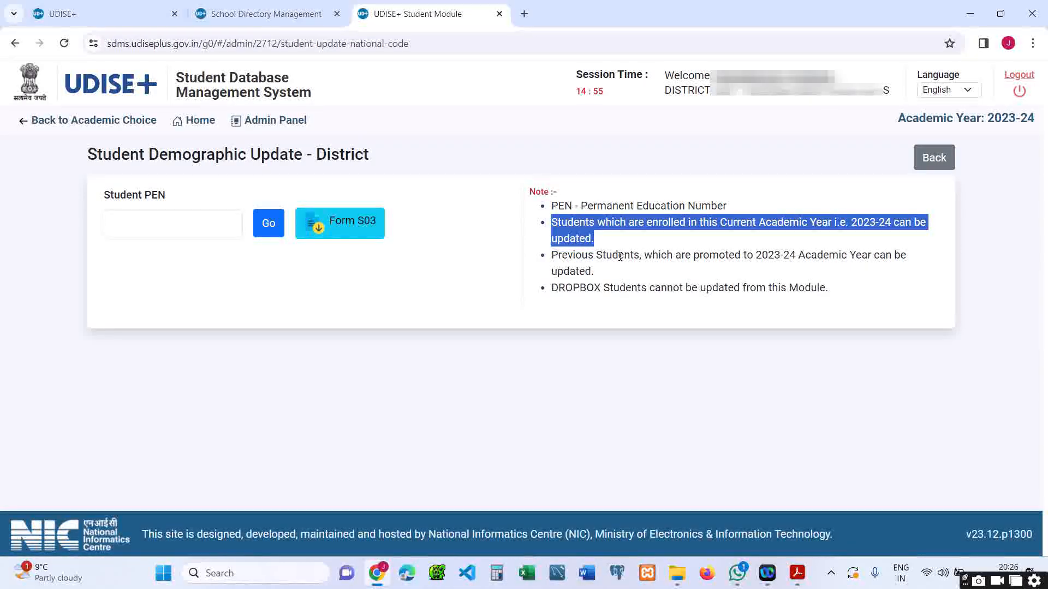
pyautogui.click(593, 265)
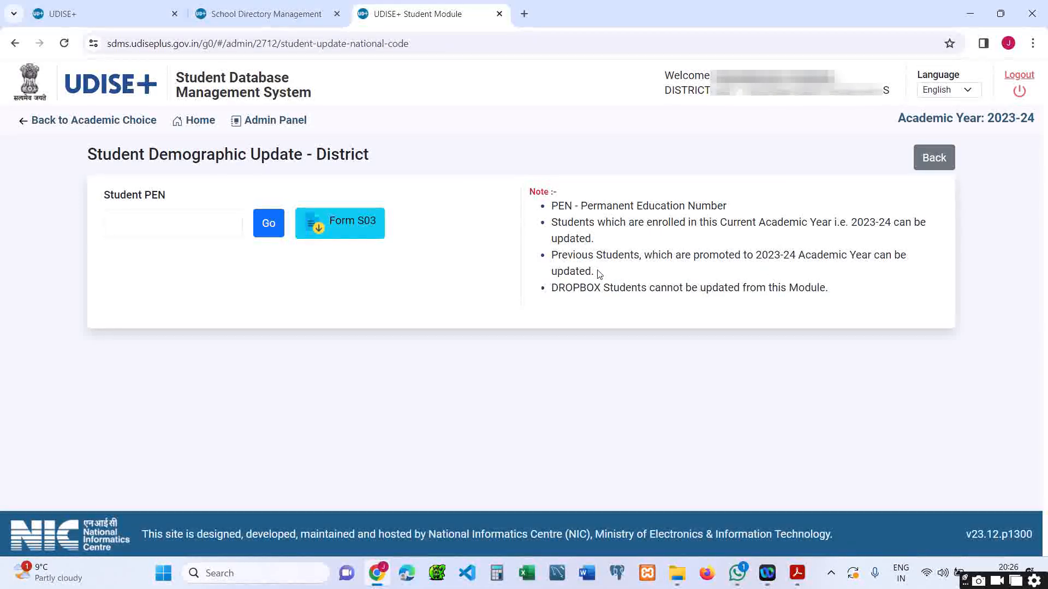
pyautogui.moveTo(552, 256); pyautogui.dragTo(642, 258)
pyautogui.click(675, 258)
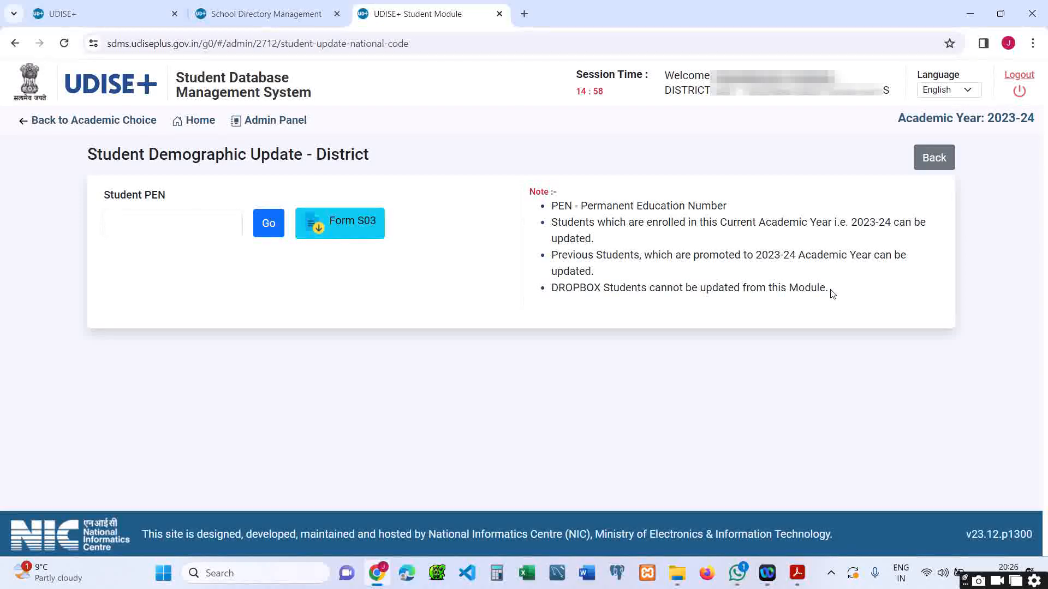
pyautogui.click(229, 228)
# Step: Enter the student's PEN and load their record with Go
pyautogui.click(216, 228)
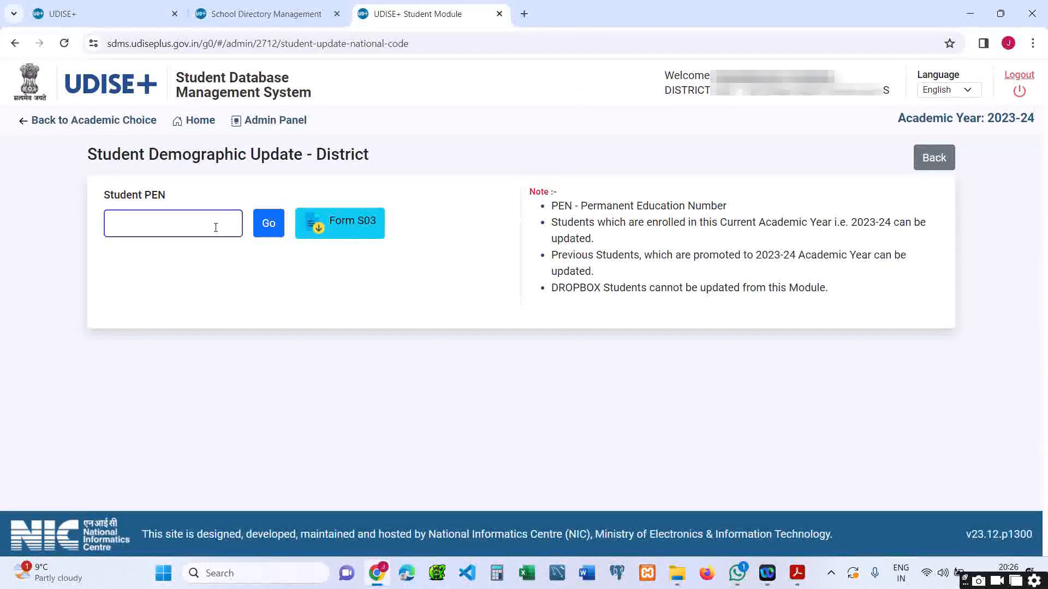
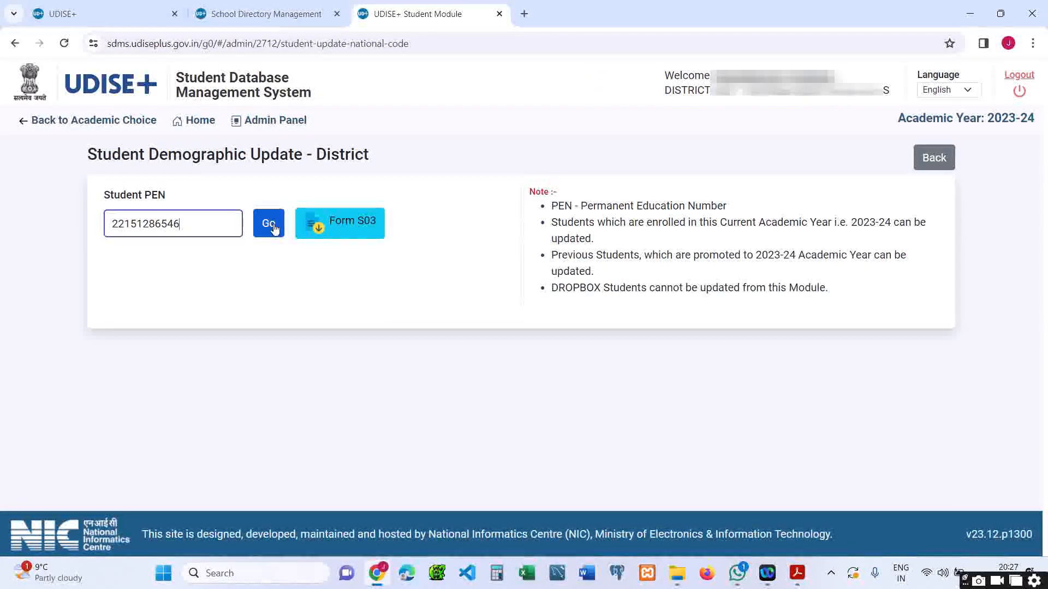
pyautogui.click(273, 228)
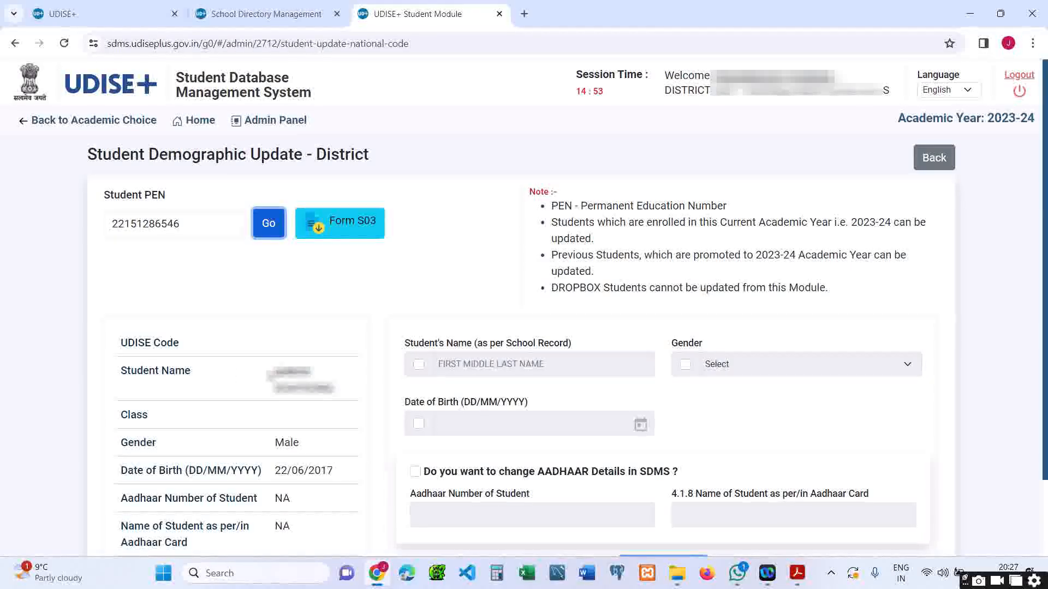
pyautogui.moveTo(275, 373); pyautogui.dragTo(335, 389)
pyautogui.click(276, 425)
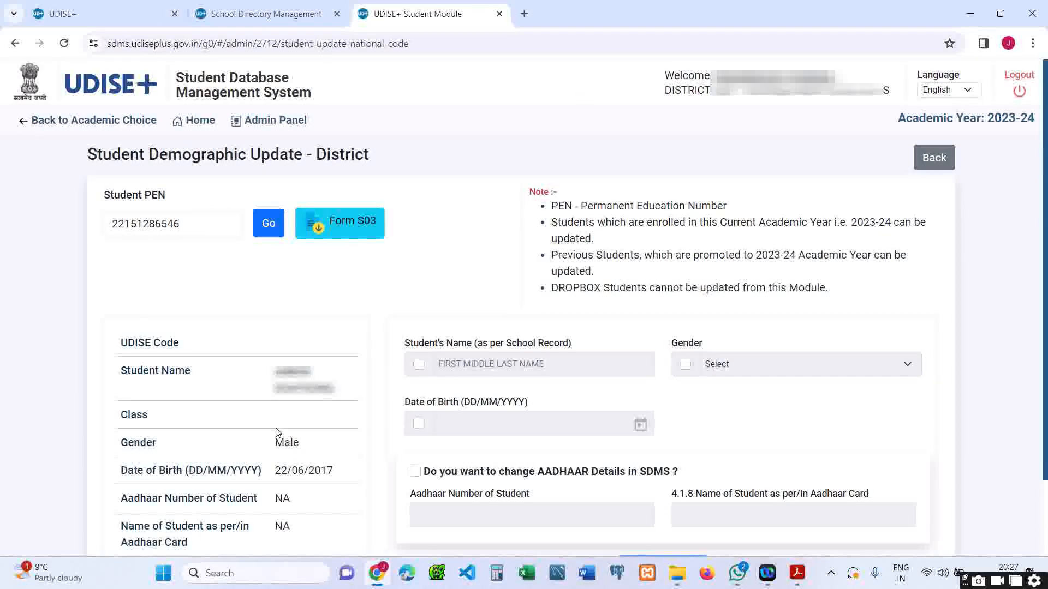
pyautogui.doubleClick(291, 444)
pyautogui.moveTo(274, 371); pyautogui.dragTo(337, 388)
# Step: Enable Student's Name, paste and correct the name, then submit with Update Record
pyautogui.click(340, 396)
pyautogui.click(419, 363)
pyautogui.click(463, 364)
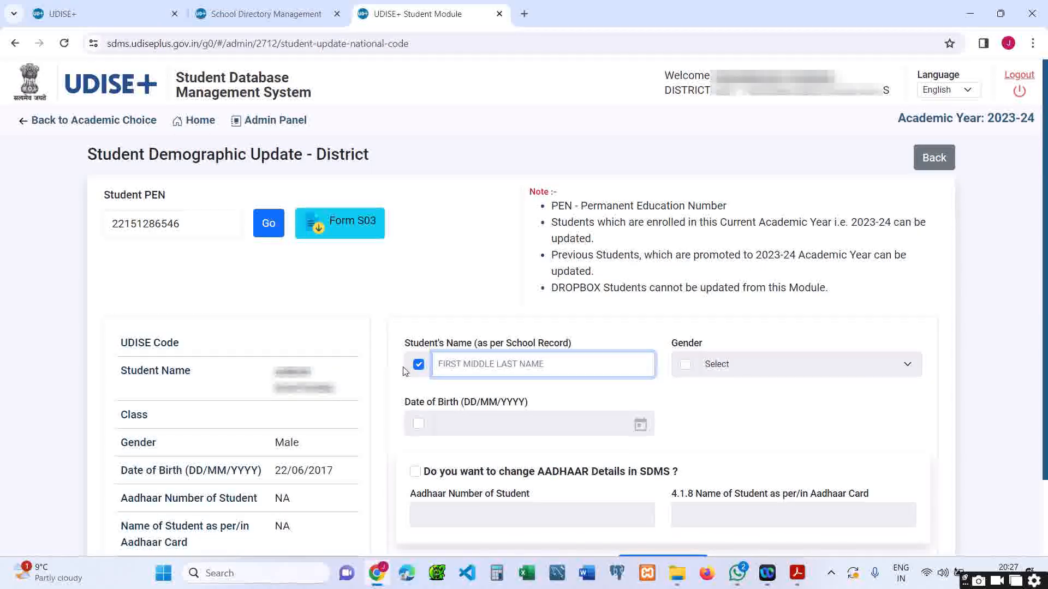
pyautogui.hotkey('ctrl', 'v')
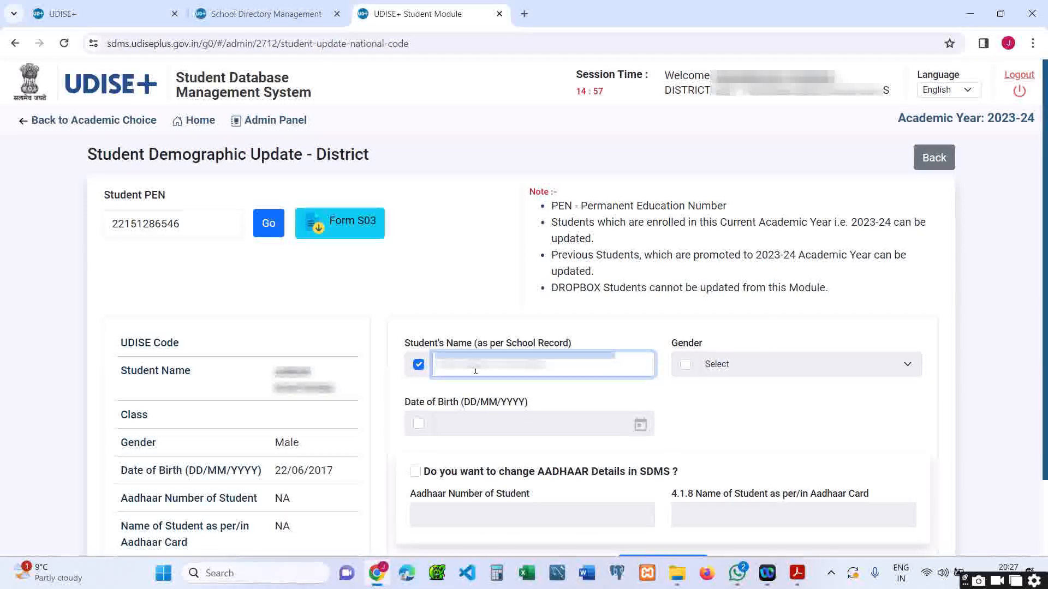
pyautogui.write('??????????')
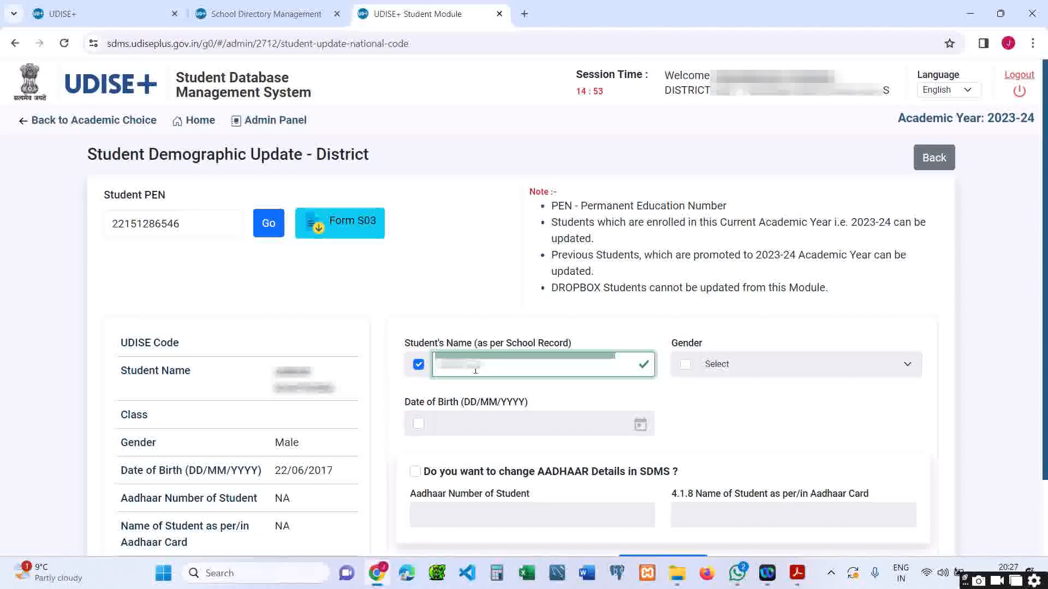
pyautogui.write('??')
pyautogui.click(733, 391)
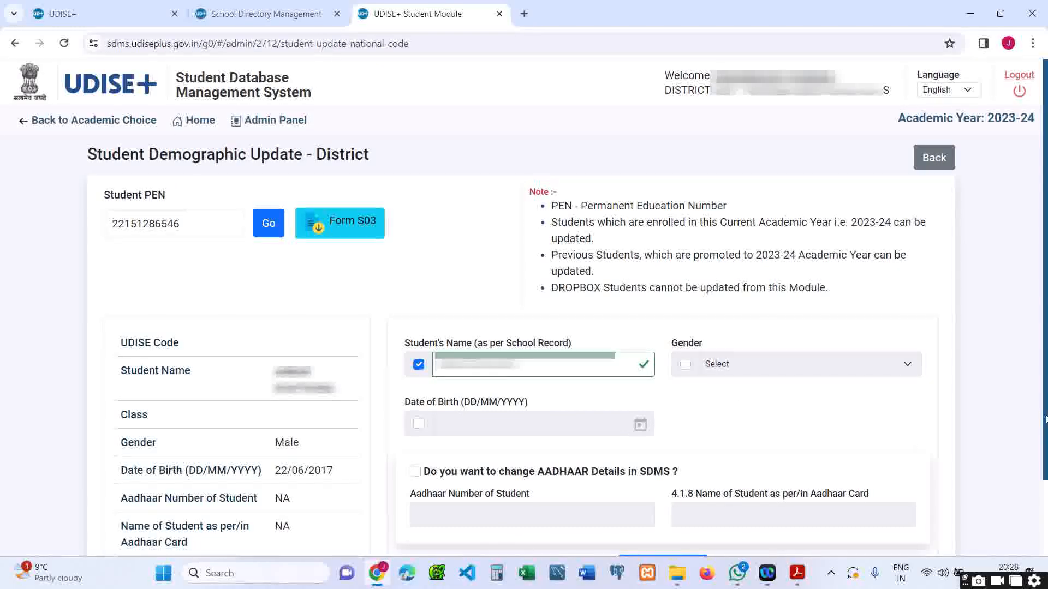
pyautogui.scroll(-2, 759, 473)
pyautogui.click(676, 477)
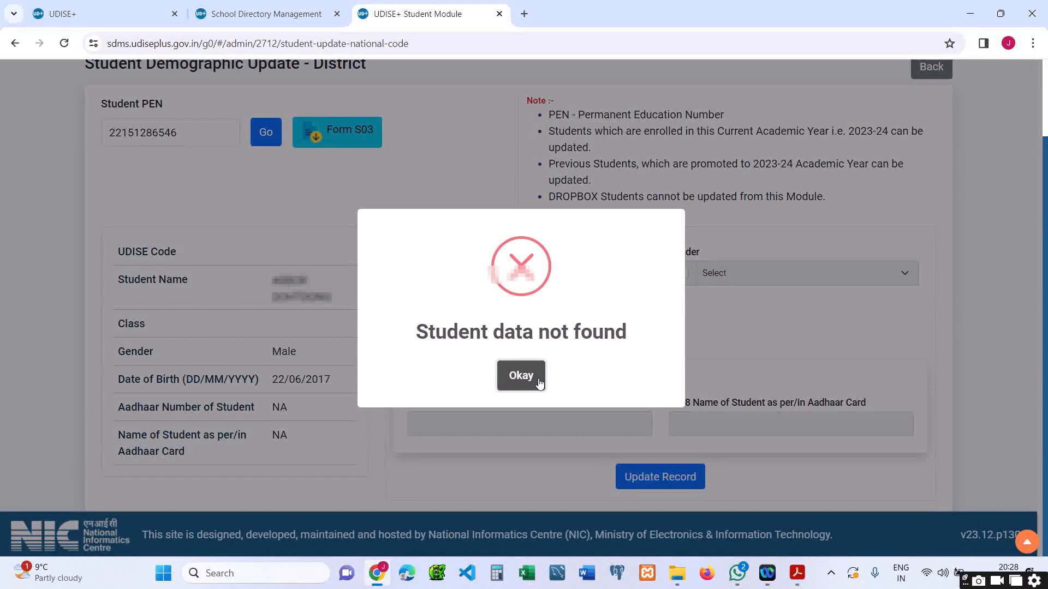
# Step: Dismiss the 'Student data not found' popup with Okay
pyautogui.click(533, 384)
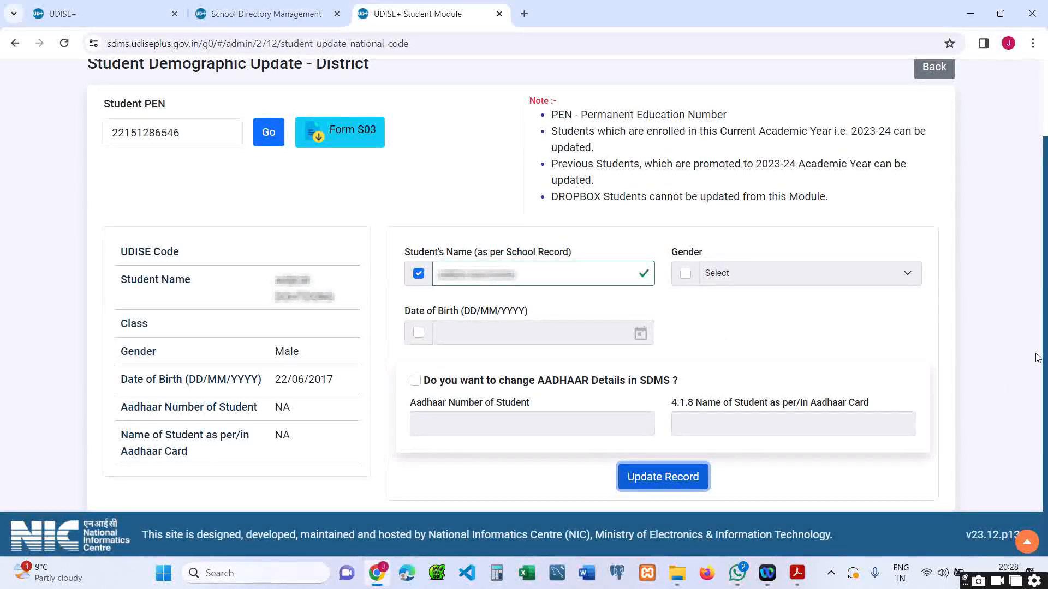
# Step: Scroll the form back to the top and reveal the hidden taskbar tray icons
pyautogui.moveTo(1044, 349); pyautogui.dragTo(1043, 316)
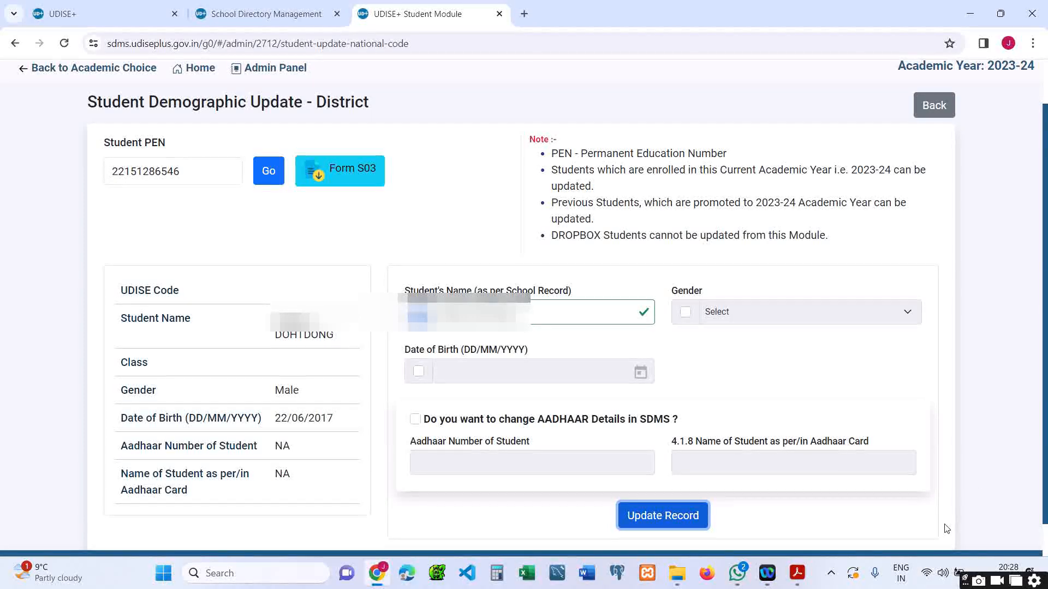
pyautogui.click(832, 576)
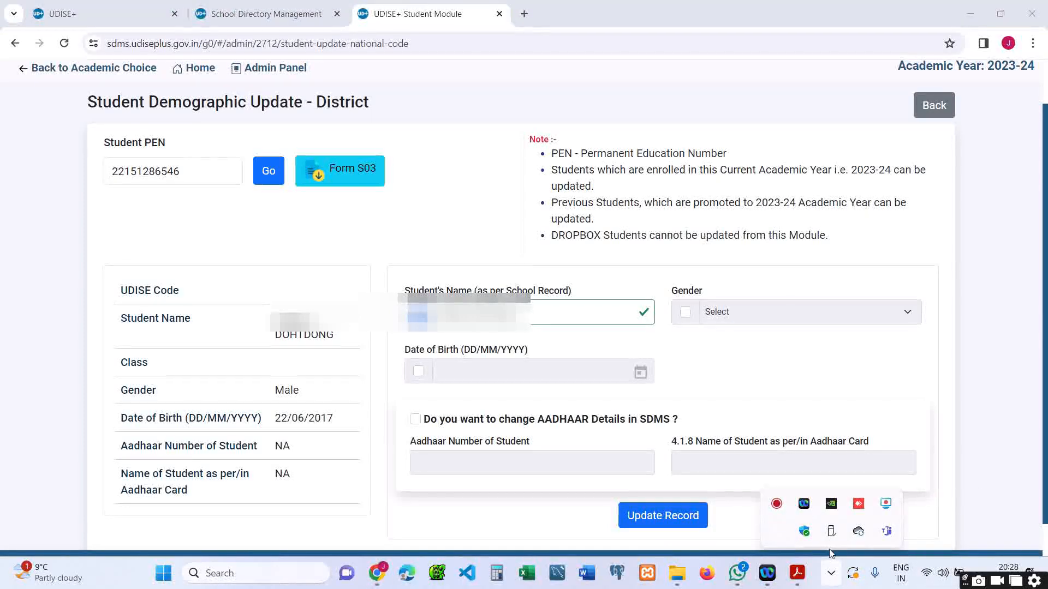